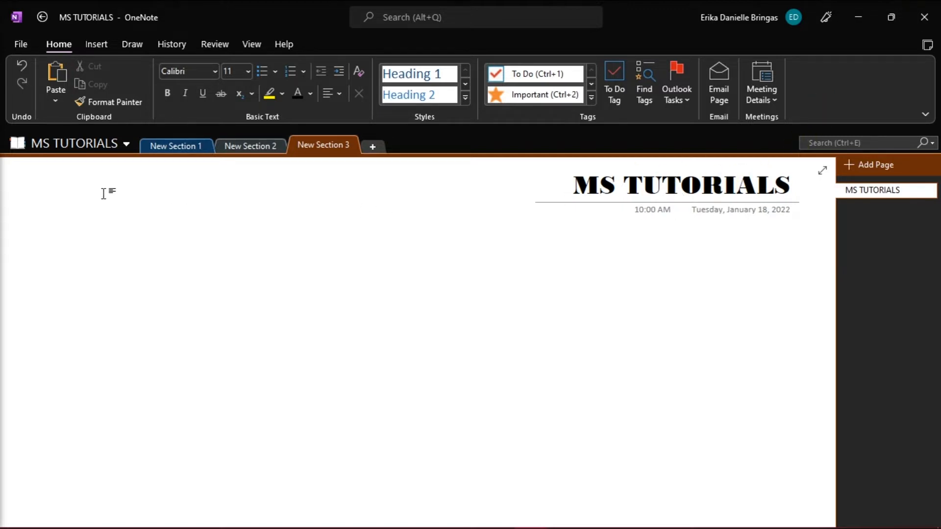
# Show the Paper Size pane from the View ribbon for the current page.
pyautogui.click(87, 203)
pyautogui.click(252, 44)
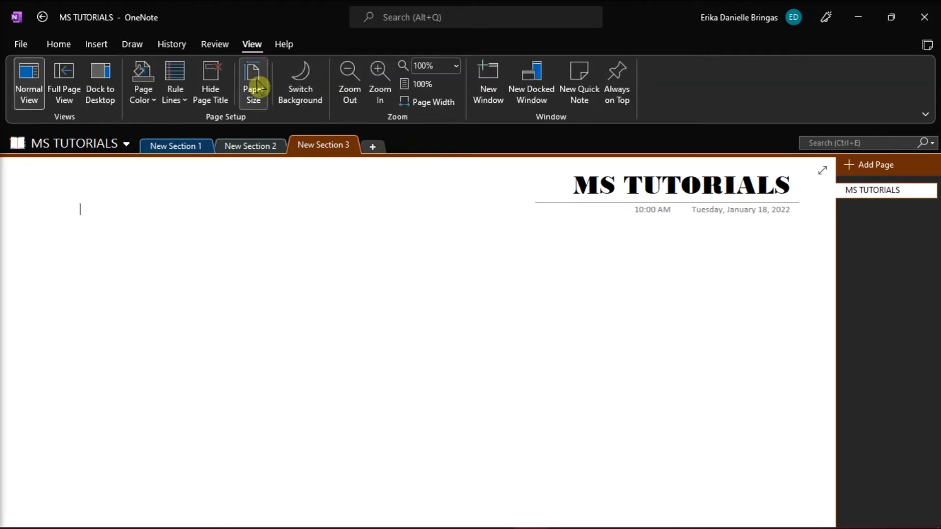
pyautogui.click(254, 84)
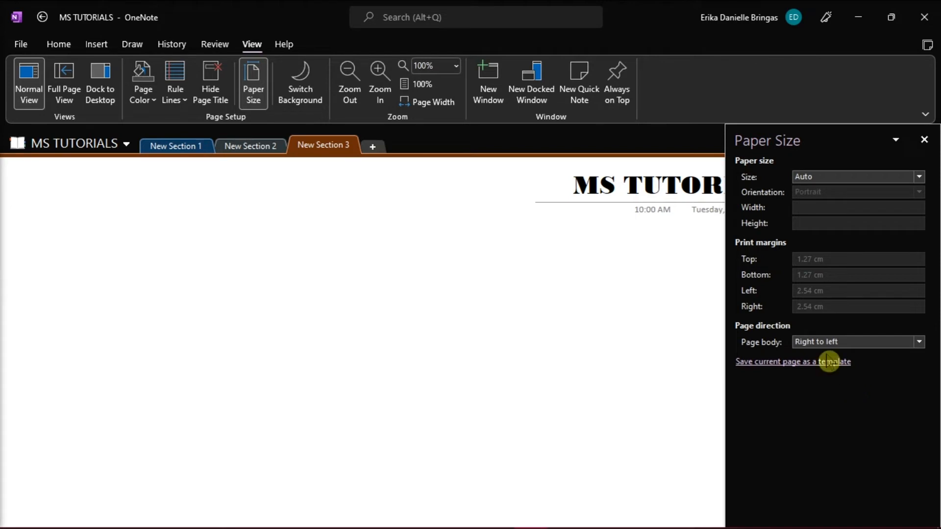
# Set the Page body direction to Left to right in the Paper Size pane.
pyautogui.click(834, 341)
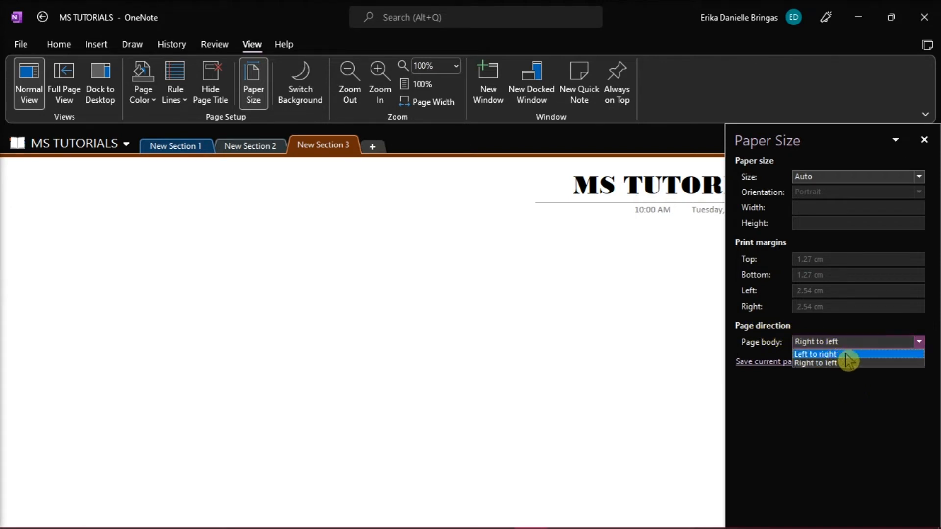
pyautogui.click(851, 355)
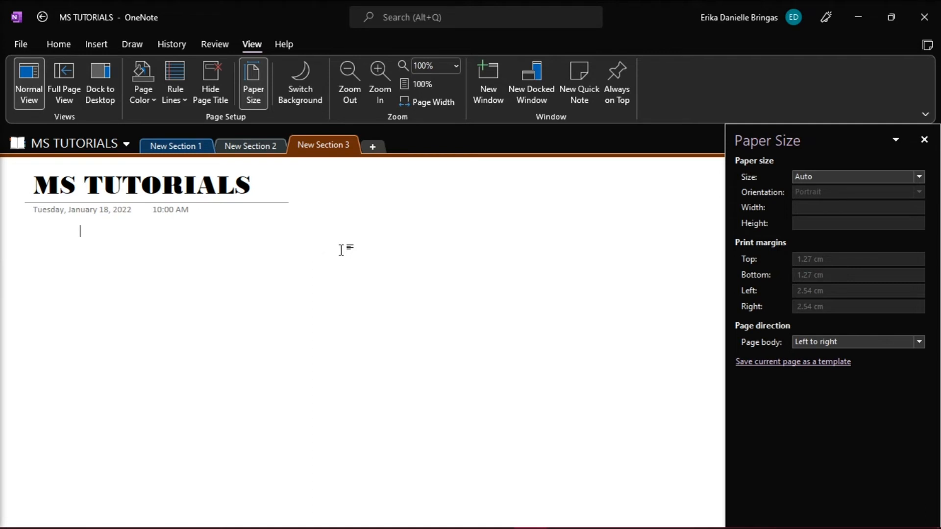
pyautogui.click(838, 406)
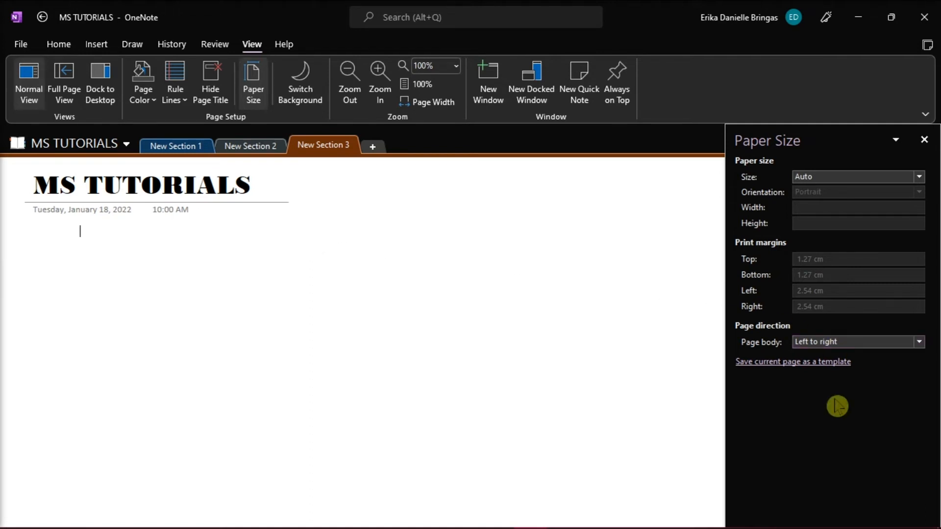
# Create New Section 4 and place the insertion point on its untitled page.
pyautogui.click(372, 146)
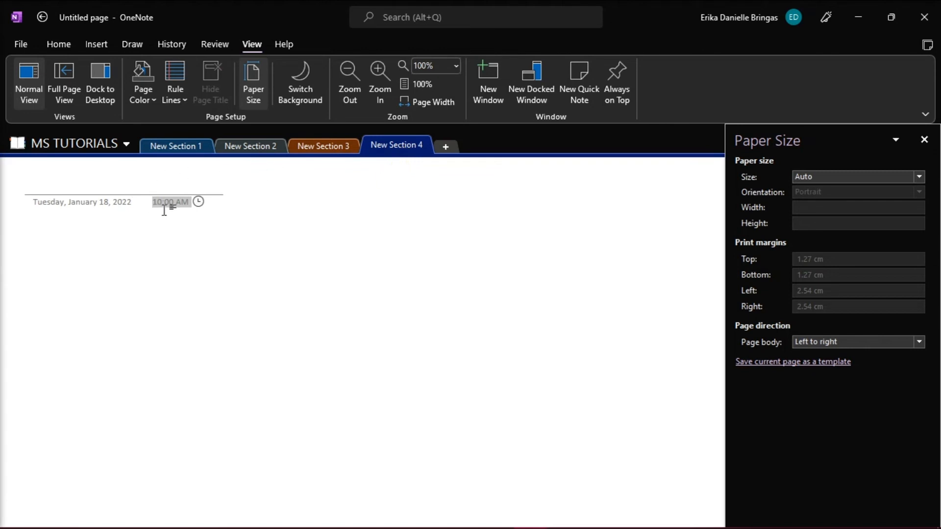
pyautogui.click(220, 223)
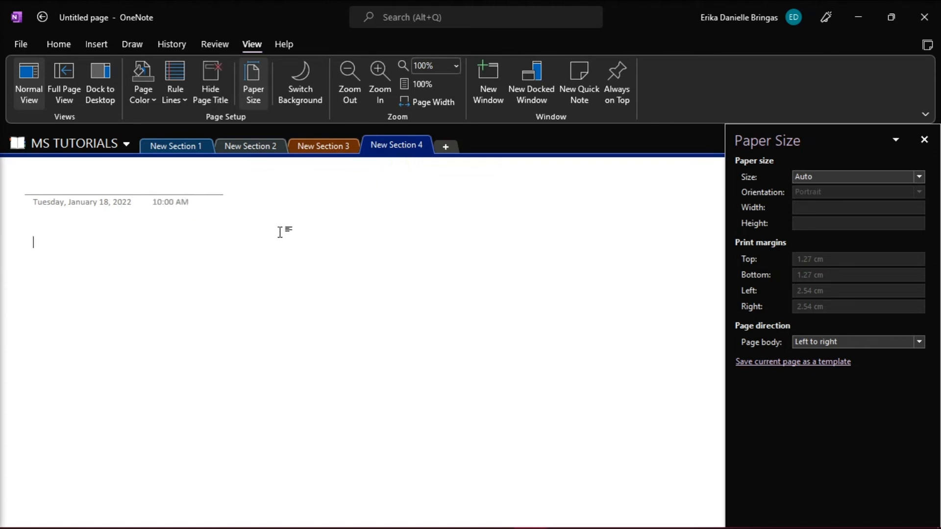